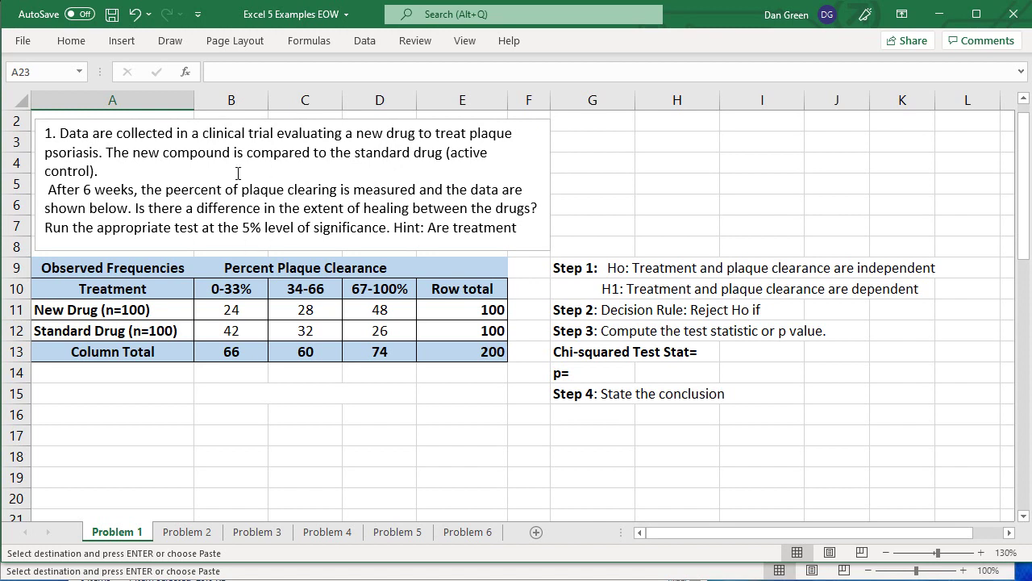
Step: Enlarge the problem statement text box upward so that its full text fits
drag(243, 189, 339, 190)
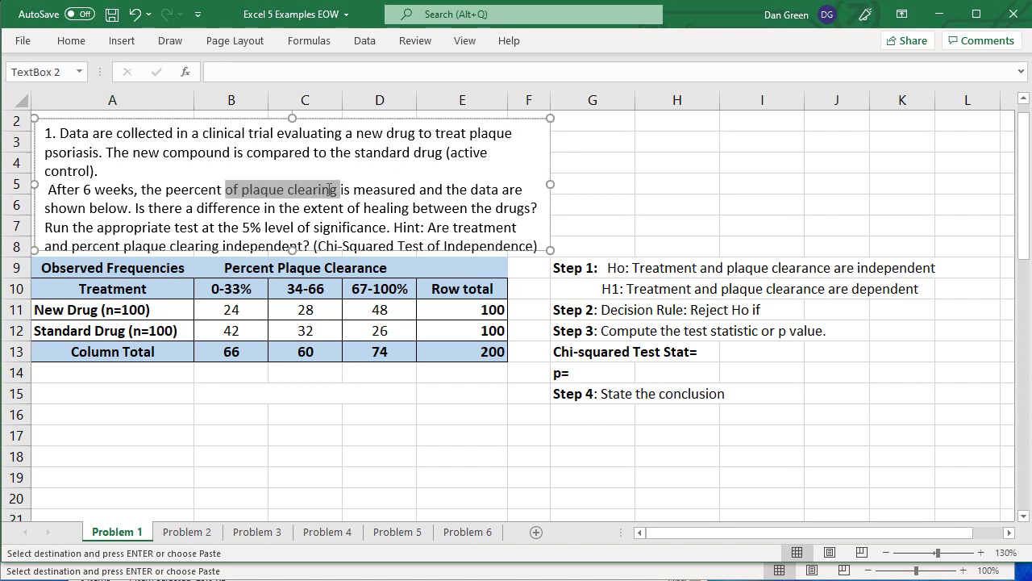
click(430, 155)
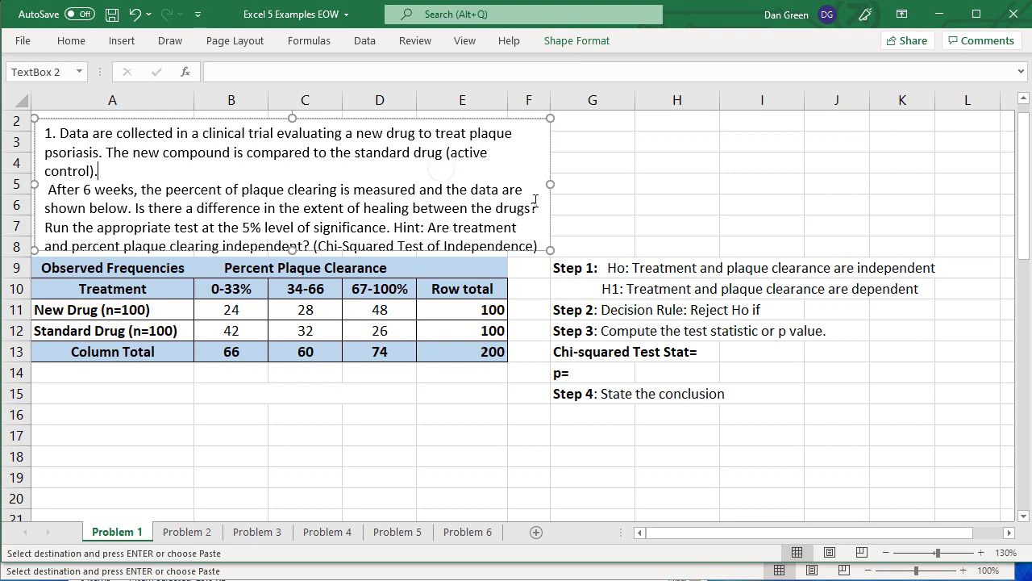
click(521, 432)
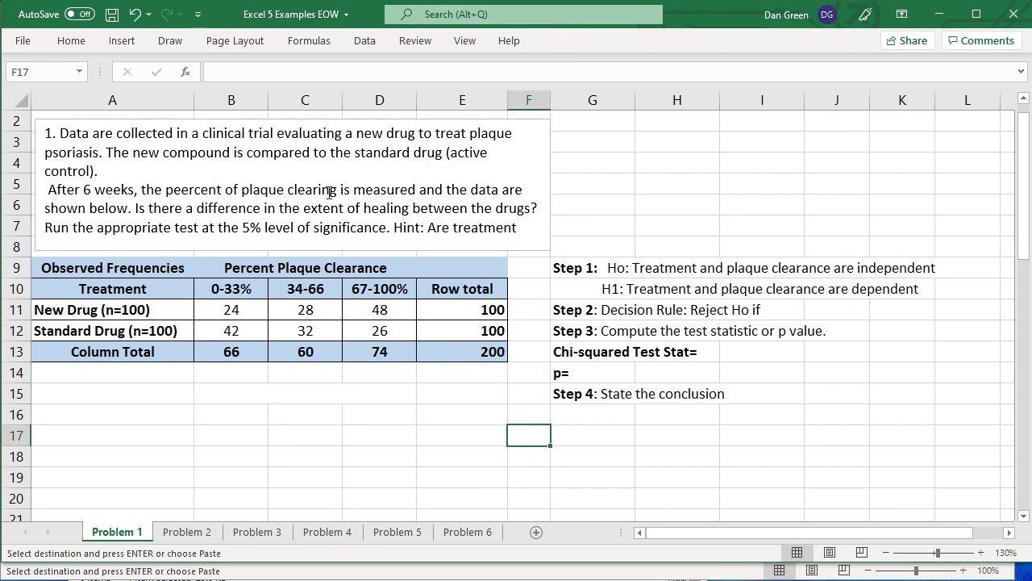
click(302, 132)
mouse_move(293, 116)
mouse_down()
mouse_move(299, 101)
mouse_move(293, 113)
mouse_up()
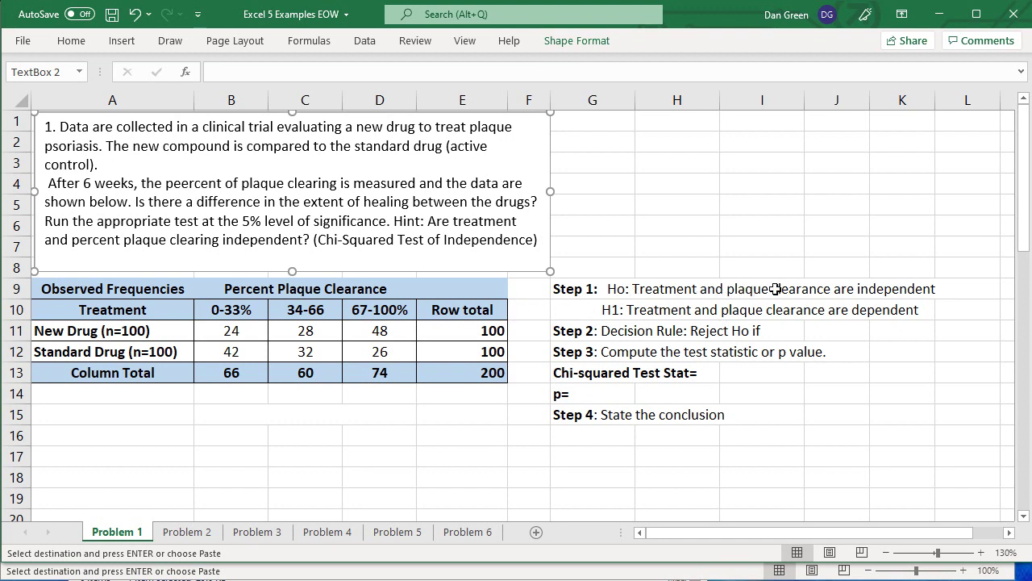
drag(717, 294, 768, 302)
click(875, 289)
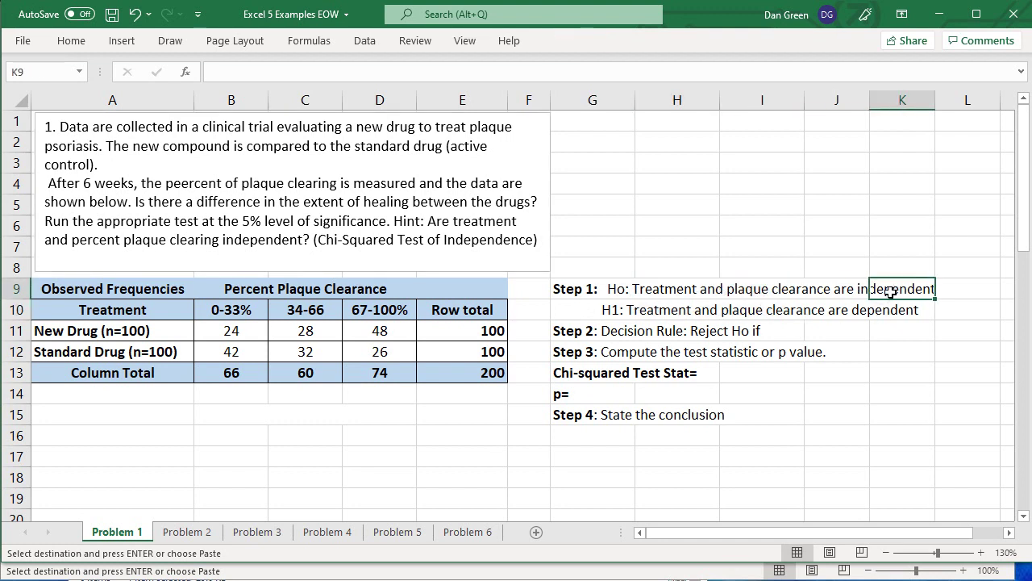
click(809, 236)
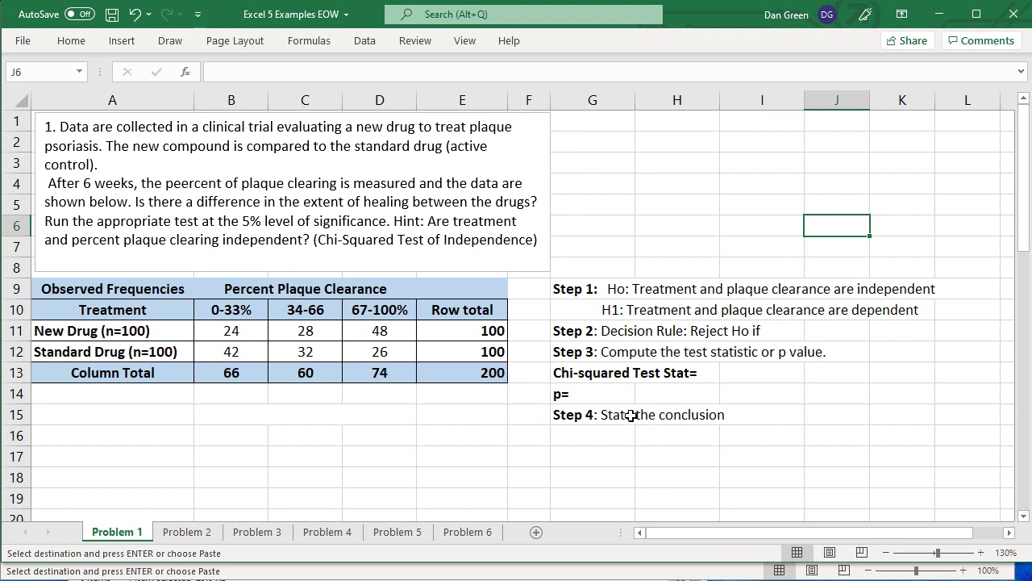
Step: Complete the Step 2 decision rule in G11 so it reads "Reject Ho if p<.05"
click(580, 333)
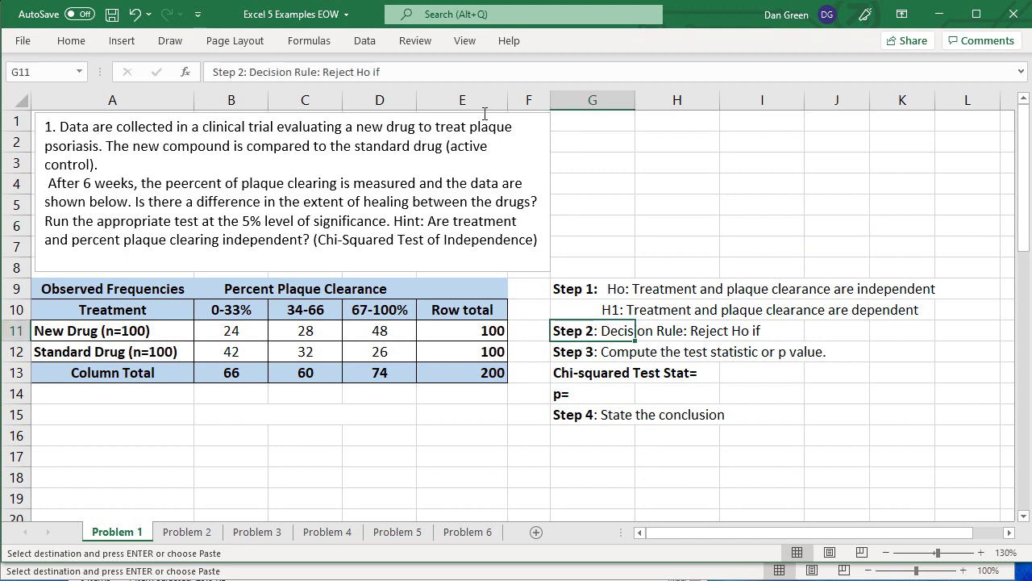
click(424, 71)
text(p)
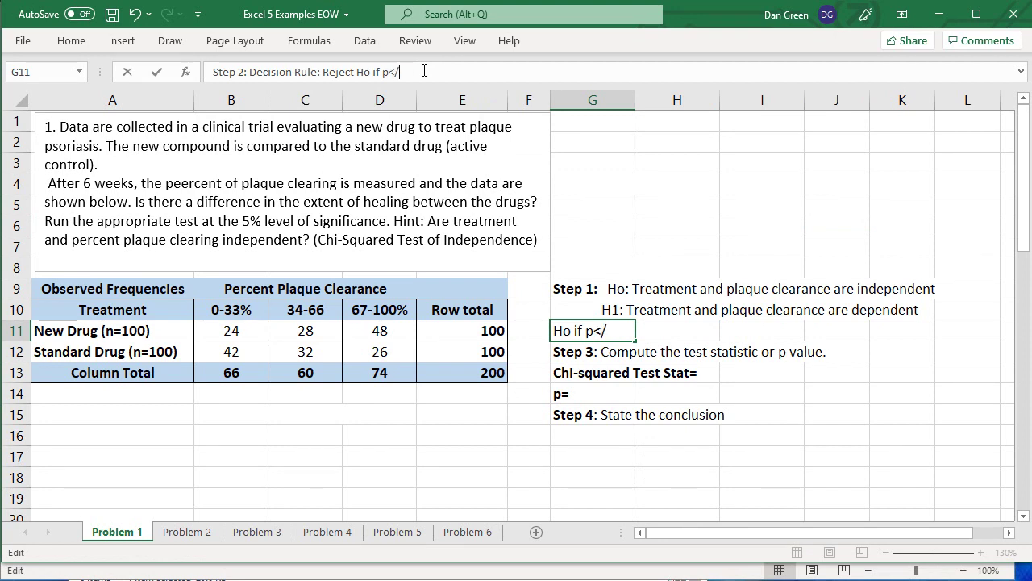
text(<.05)
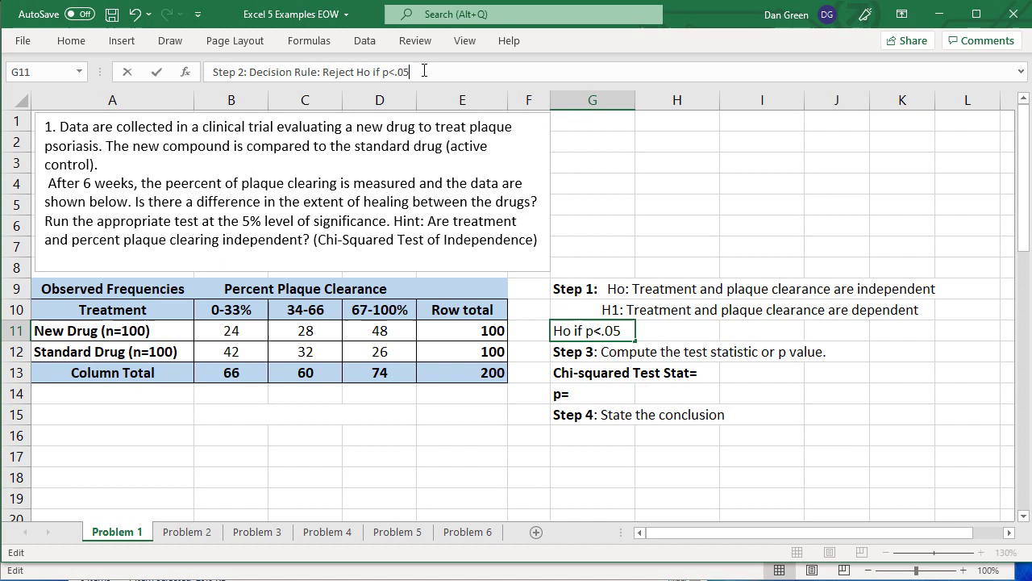
key(Return)
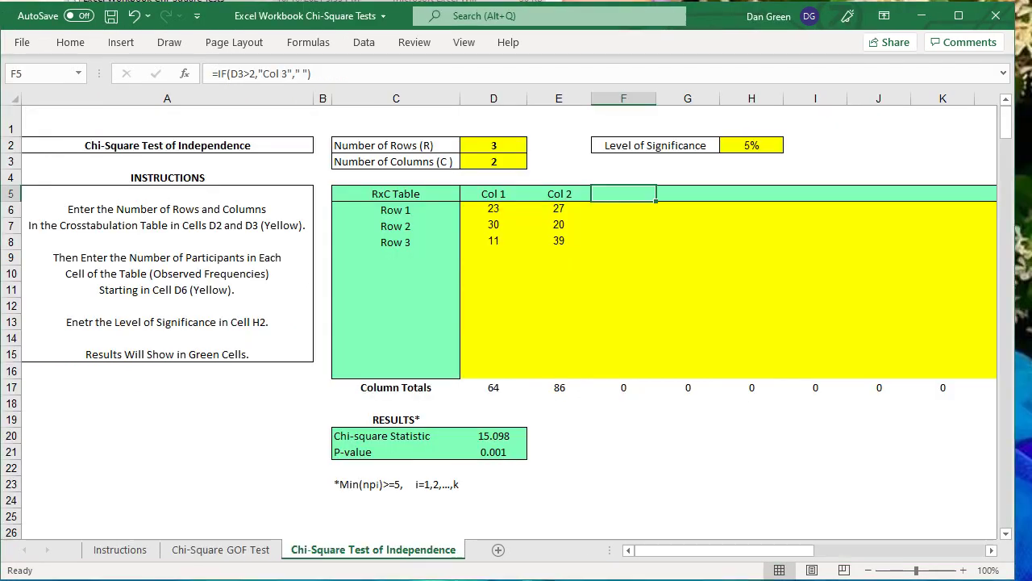
Step: Switch to the Excel Workbook Chi-Square Tests file and display its Chi-Square Test of Independence sheet
click(565, 577)
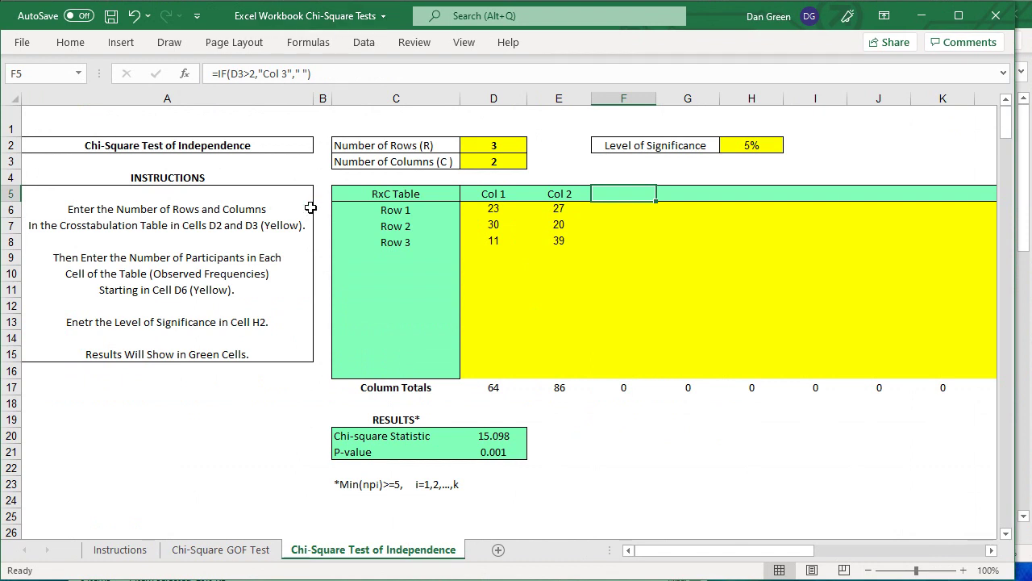
click(225, 555)
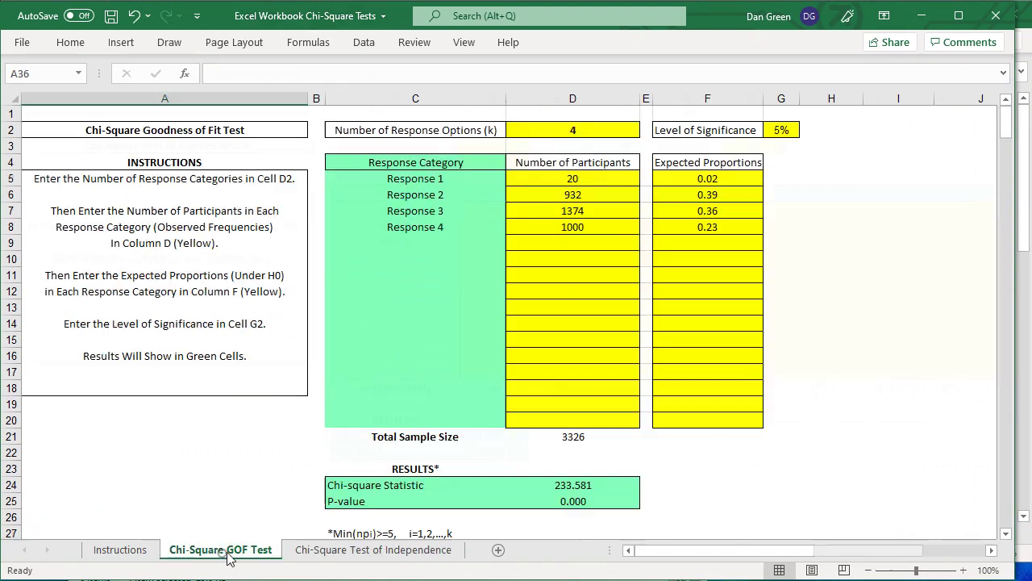
click(347, 551)
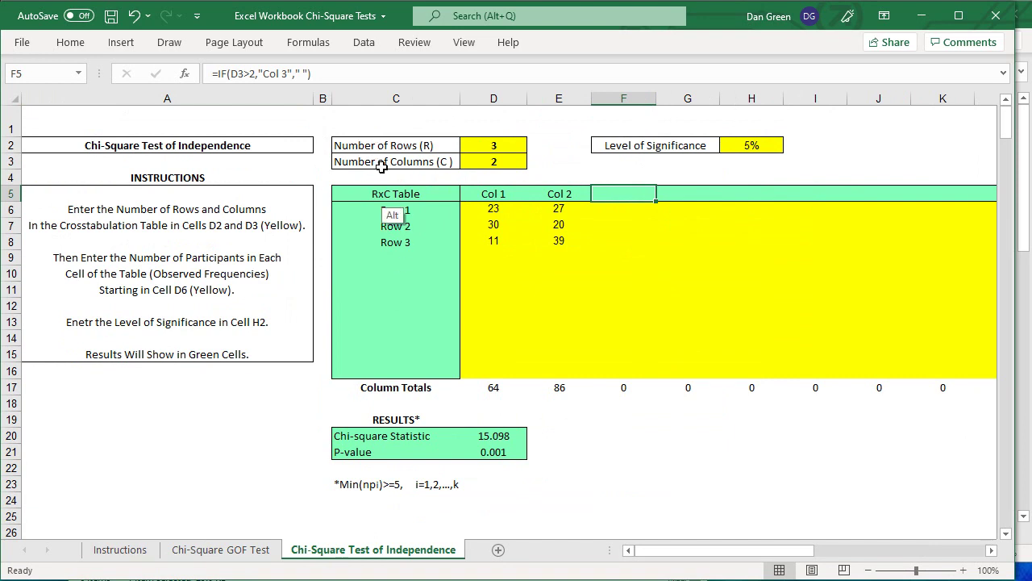
Step: Check the observed table's dimensions in Excel 5 Examples EOW and set the test sheet to 2 rows and 3 columns
key(alt+Tab)
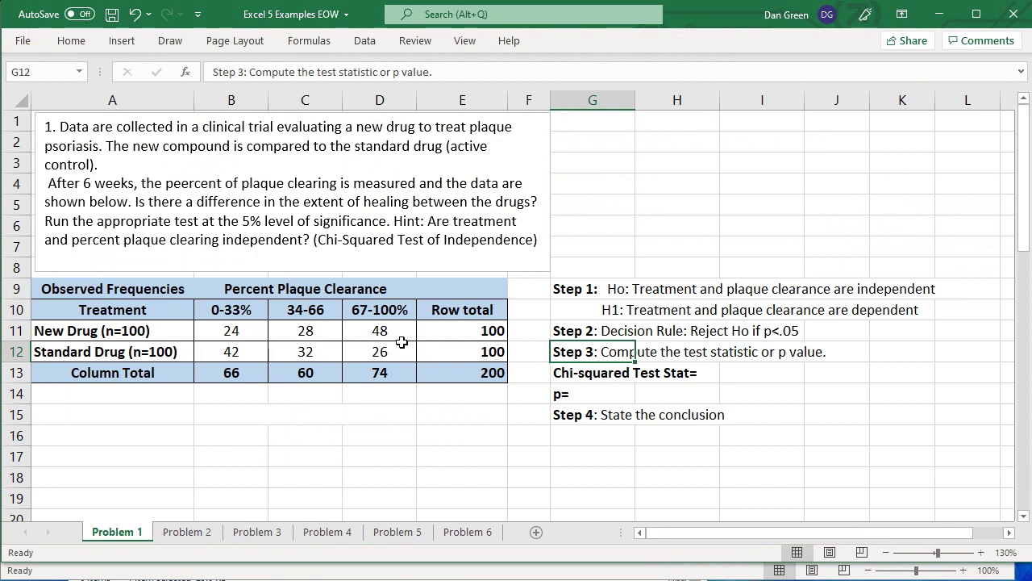
key(alt+Tab)
click(493, 150)
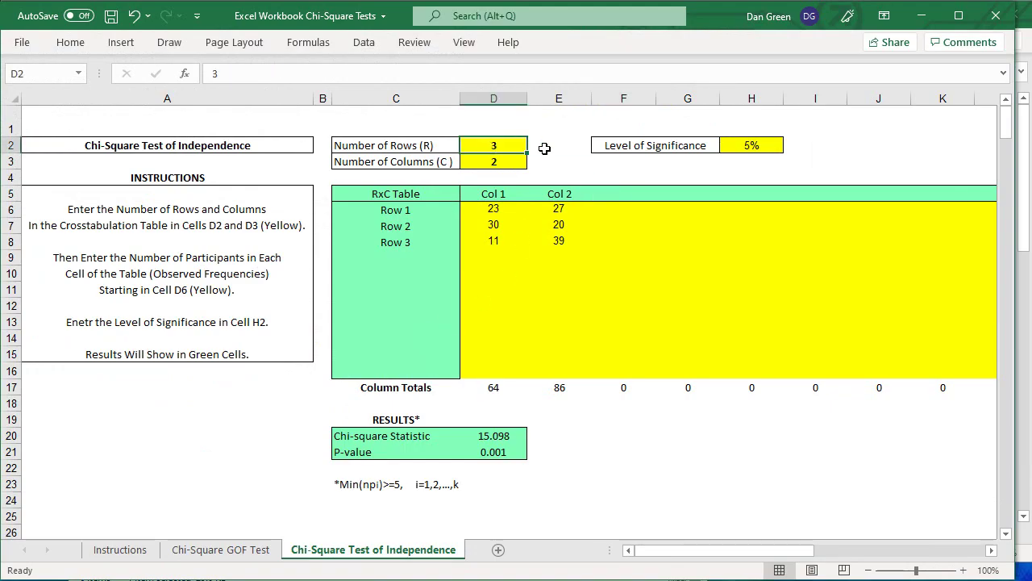
text(2)
key(Return)
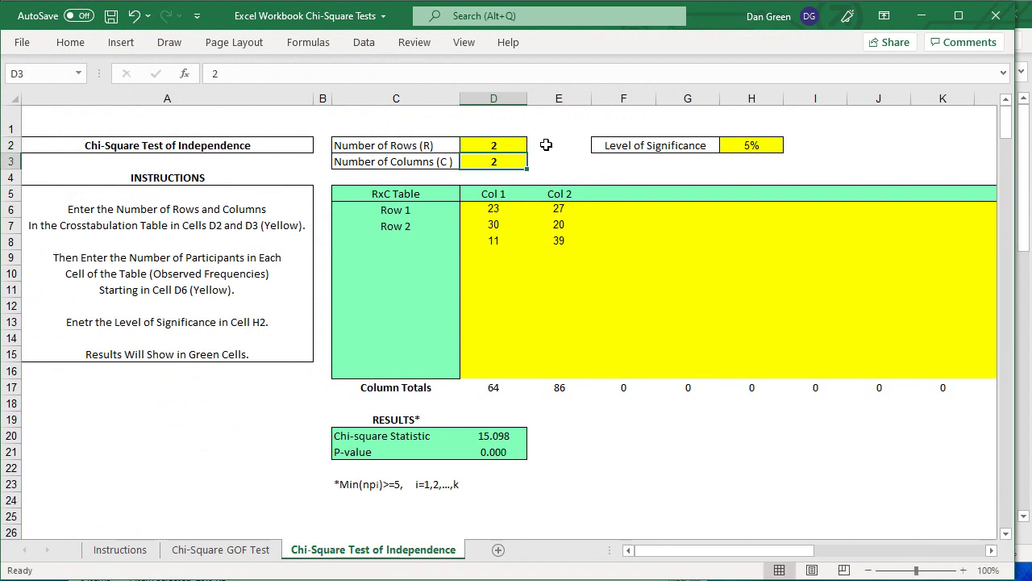
text(3)
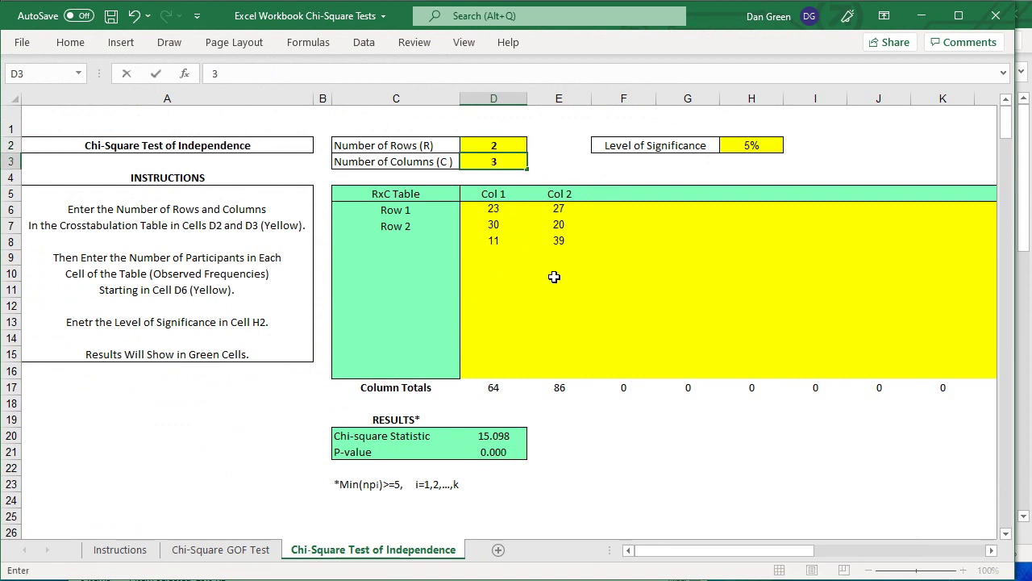
key(Return)
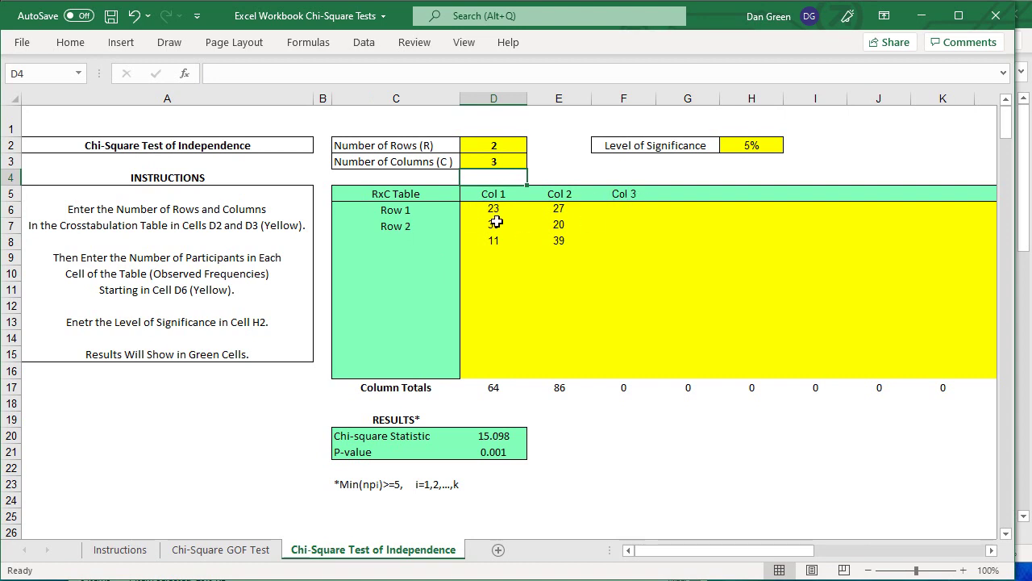
Step: Clear the old frequencies in D6:E8 and paste in the observed frequencies B11:D12 from the Problem 1 sheet, starting at D6
drag(489, 207, 556, 242)
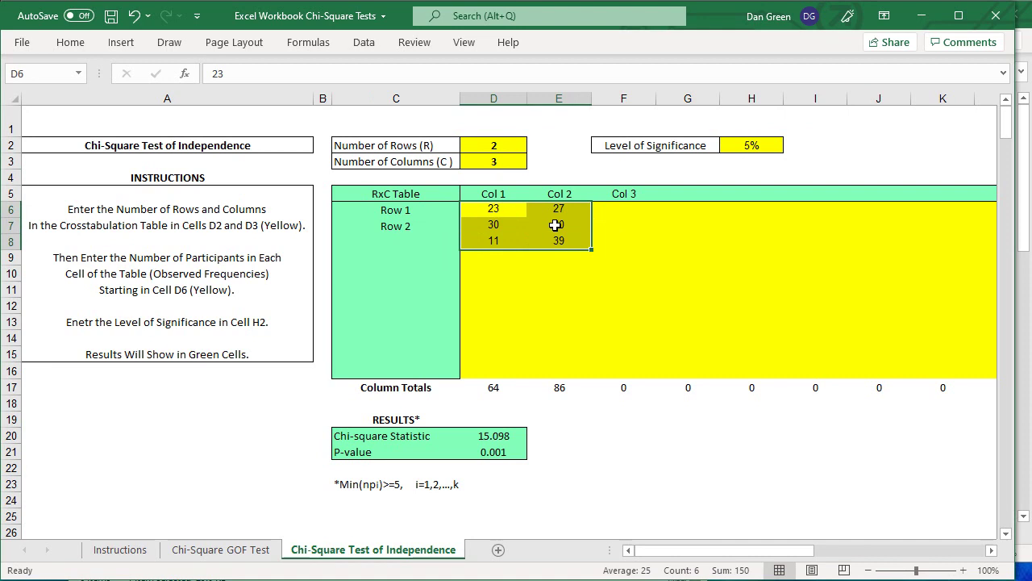
key(Delete)
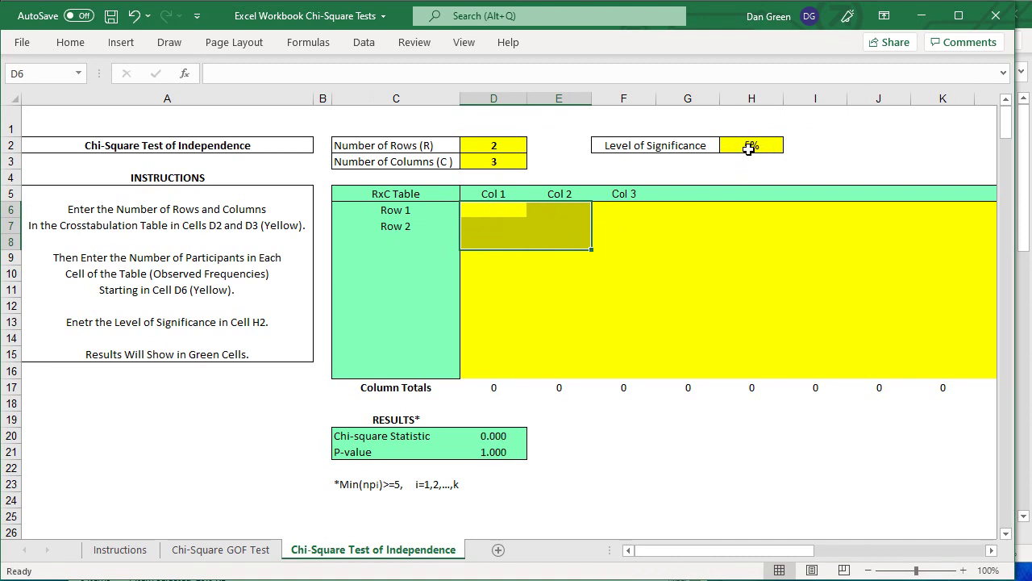
key(alt+Tab)
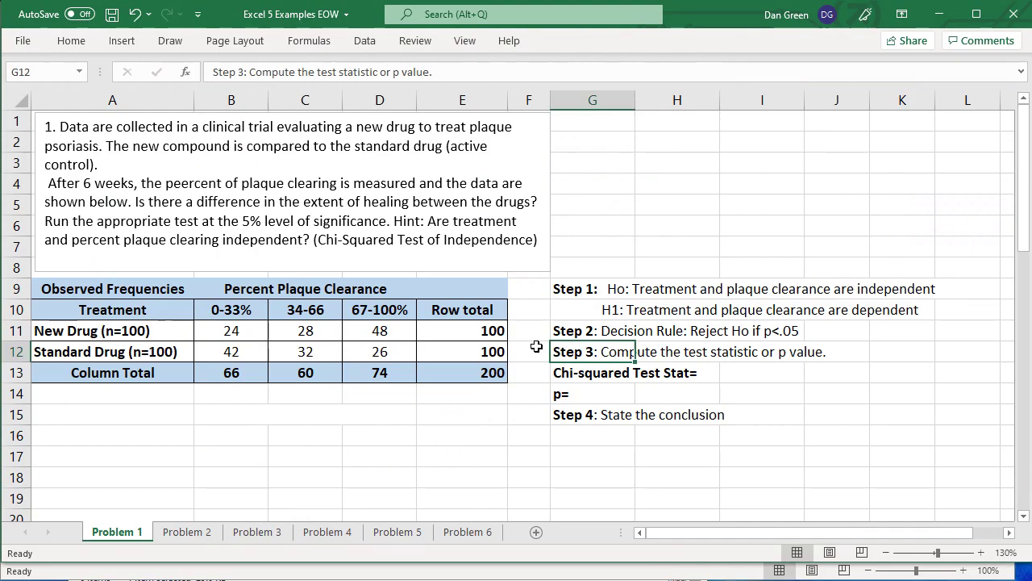
drag(223, 339, 378, 349)
key(ctrl+c)
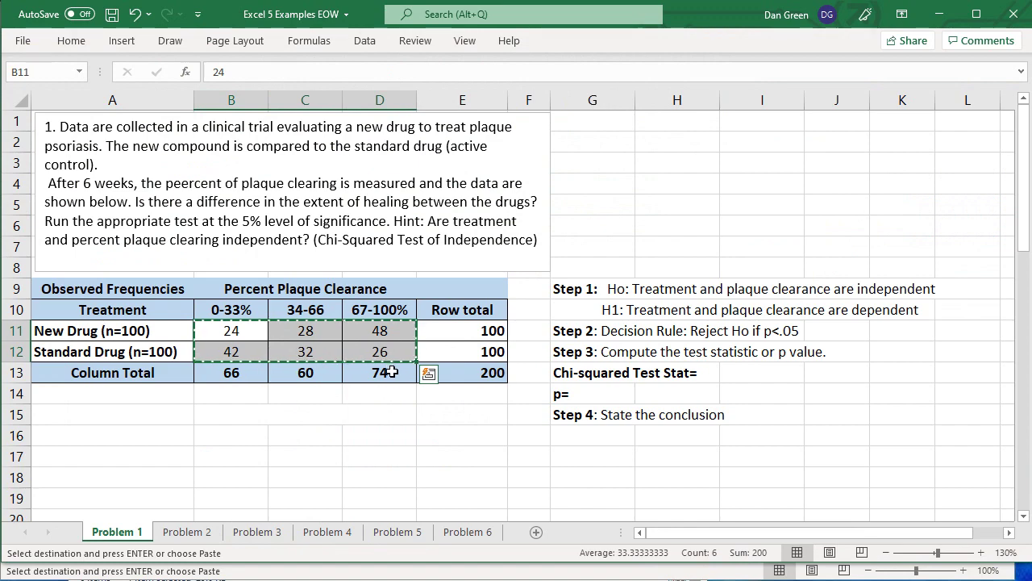
click(241, 572)
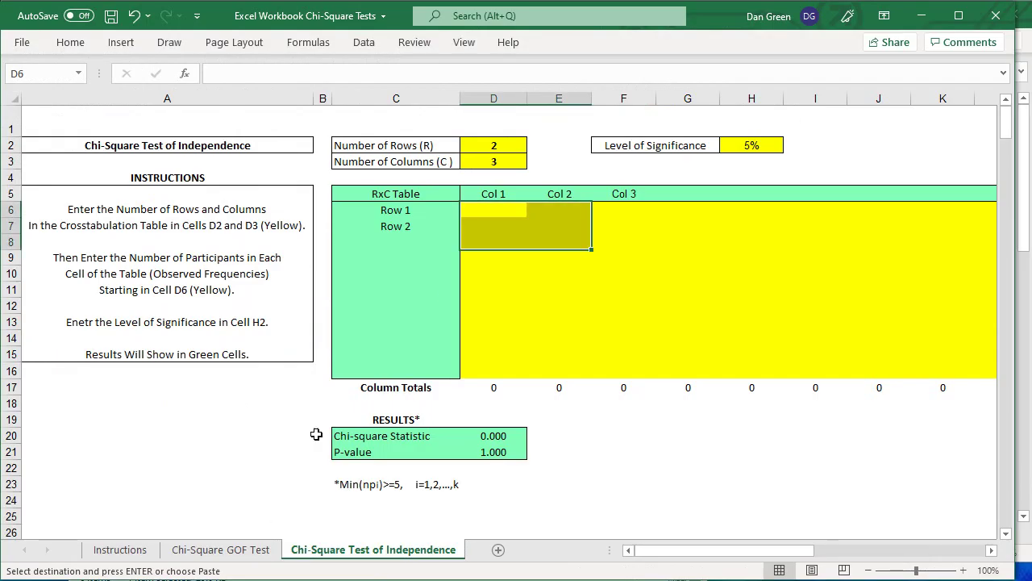
click(475, 211)
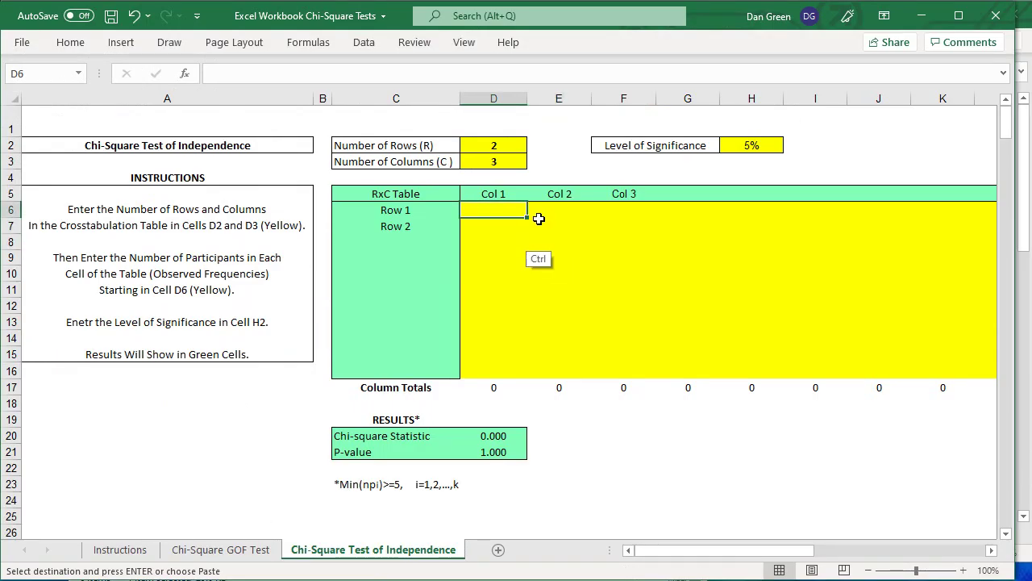
key(ctrl+v)
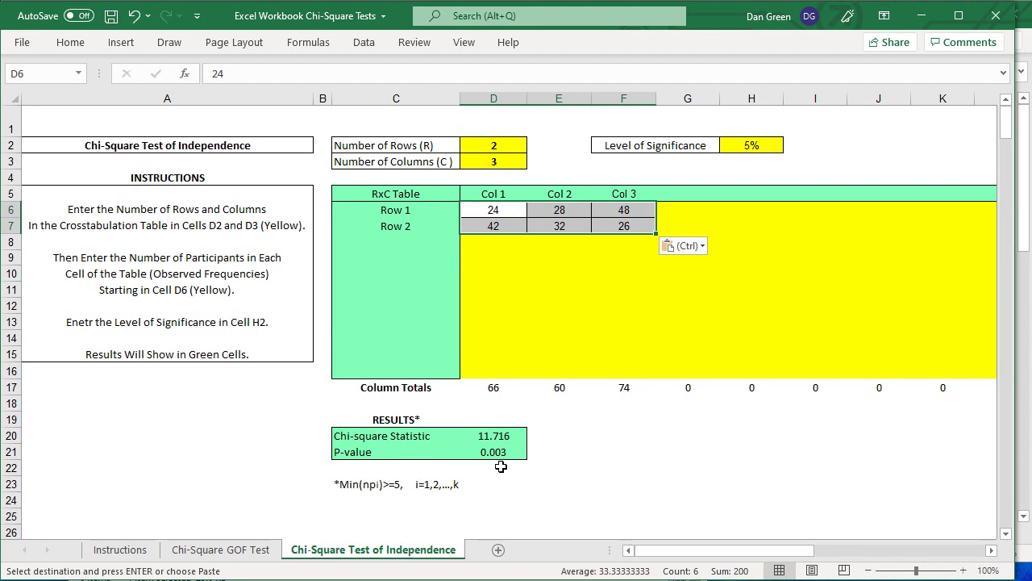
Step: Return to Excel 5 Examples EOW and add the chi-squared test statistic 11.72 to the label in G13
key(alt+Tab)
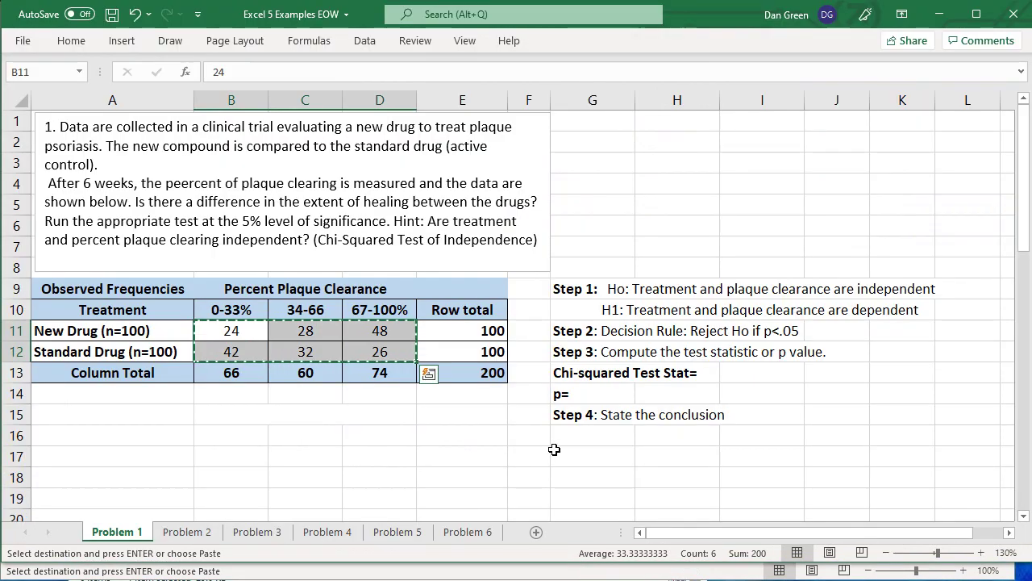
click(574, 374)
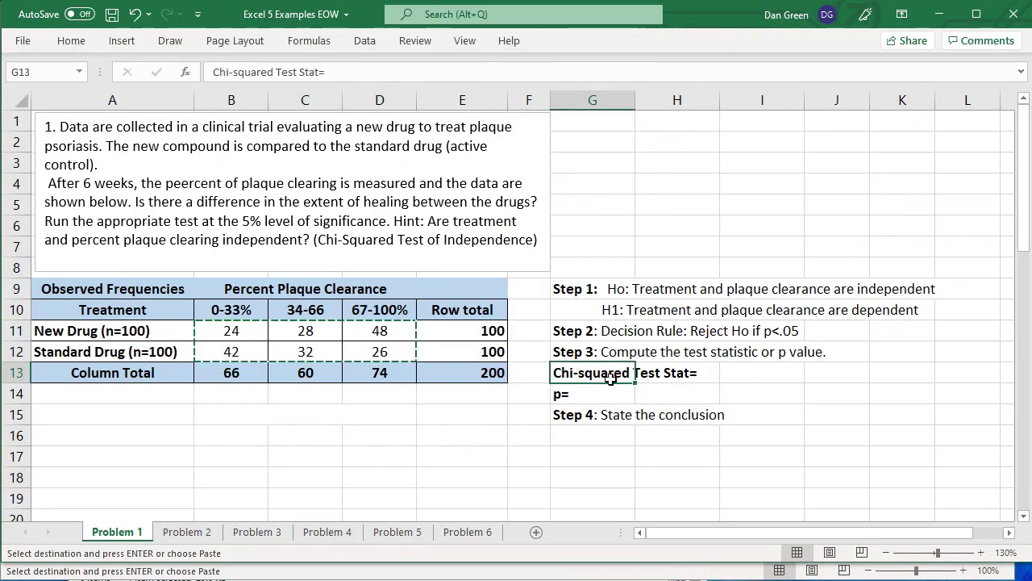
click(367, 71)
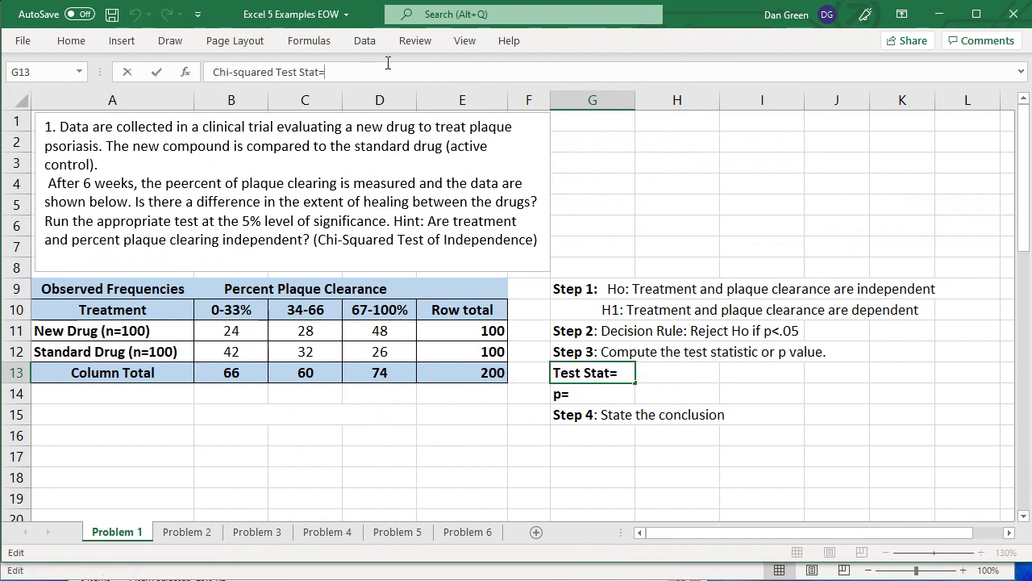
key(alt+Tab)
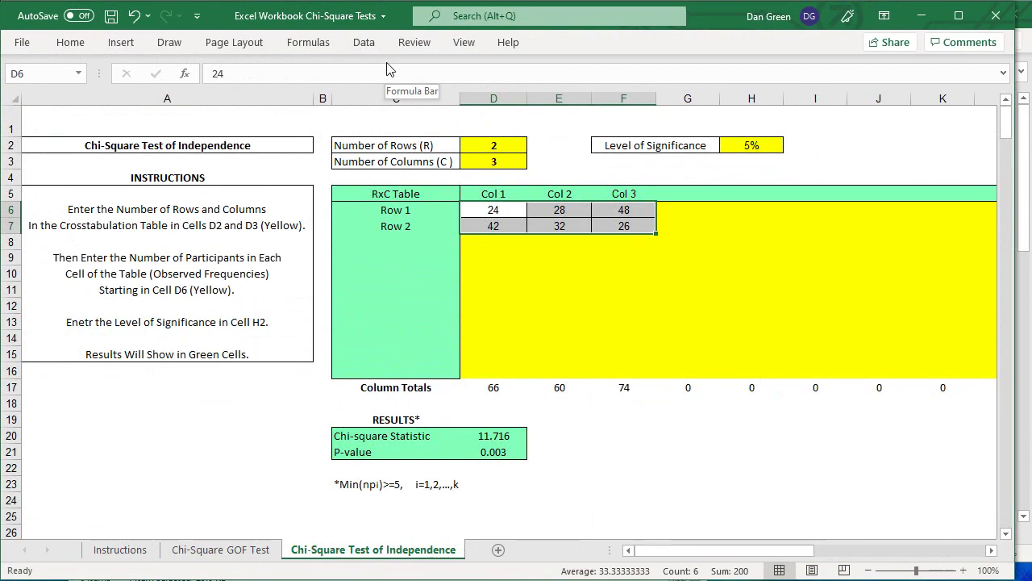
key(alt+Tab)
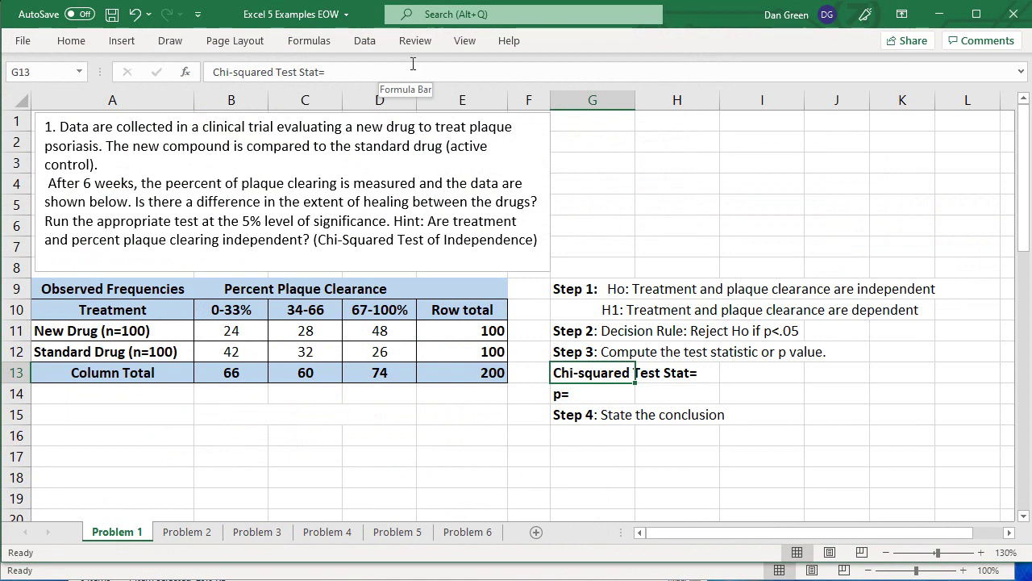
key(BackSpace)
text(11.72)
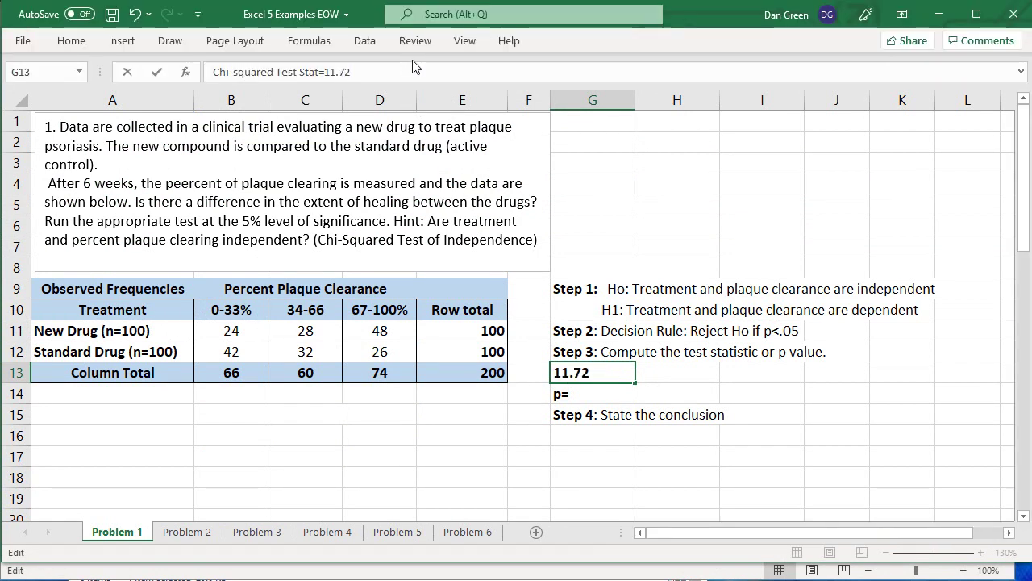
key(Return)
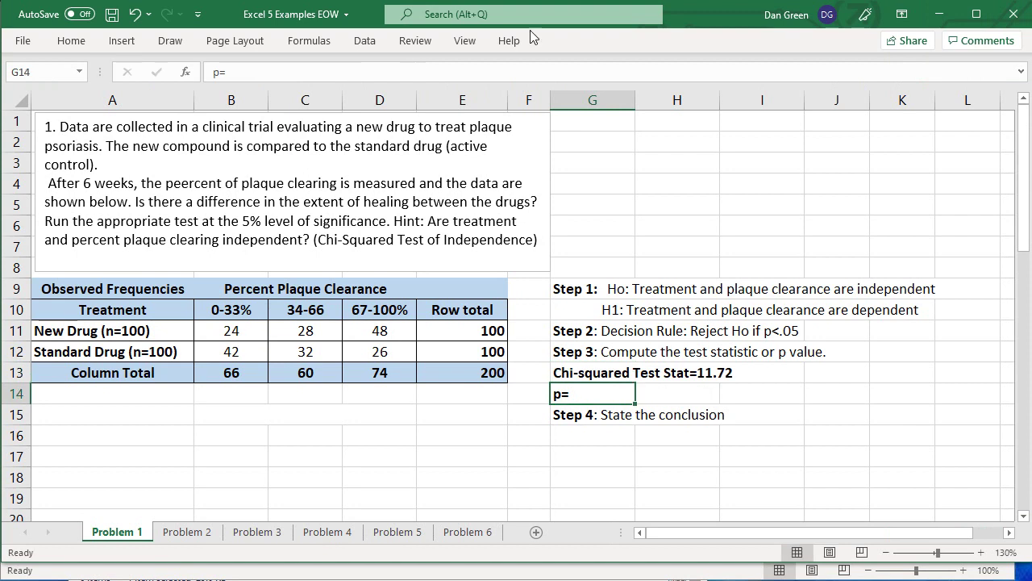
Step: Complete the p-value entry in G14 as "p=.003"
click(455, 73)
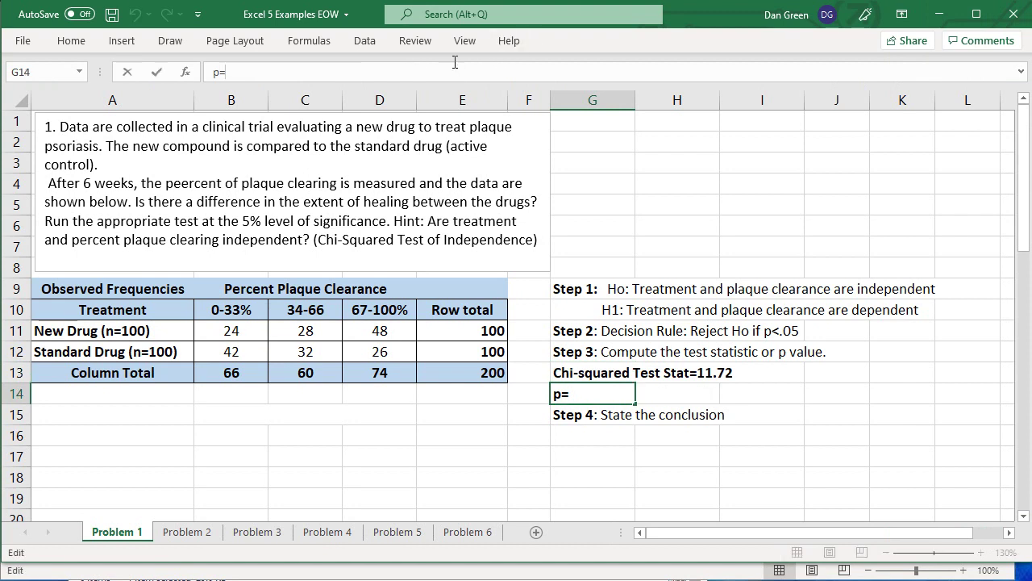
key(Return)
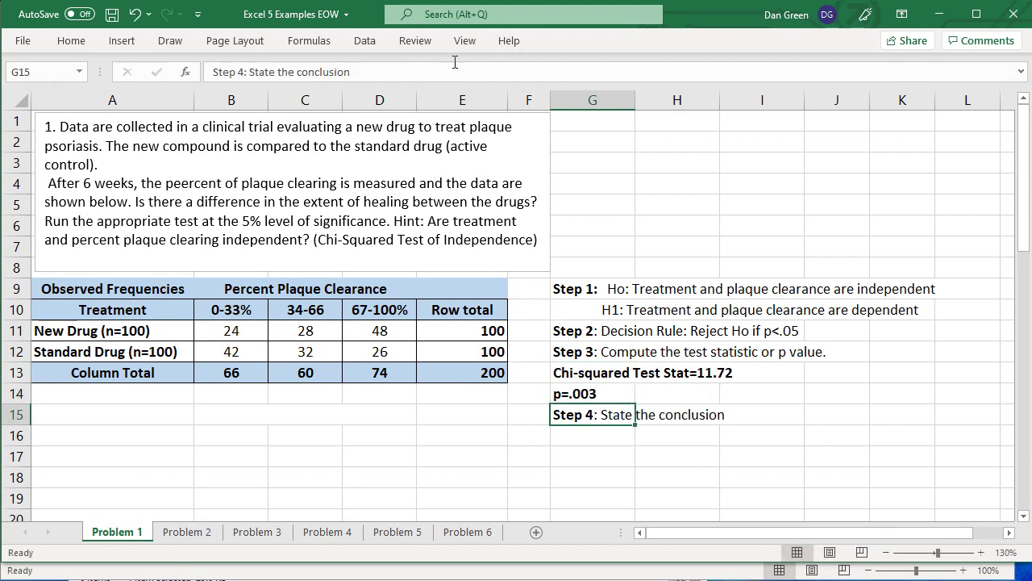
click(582, 394)
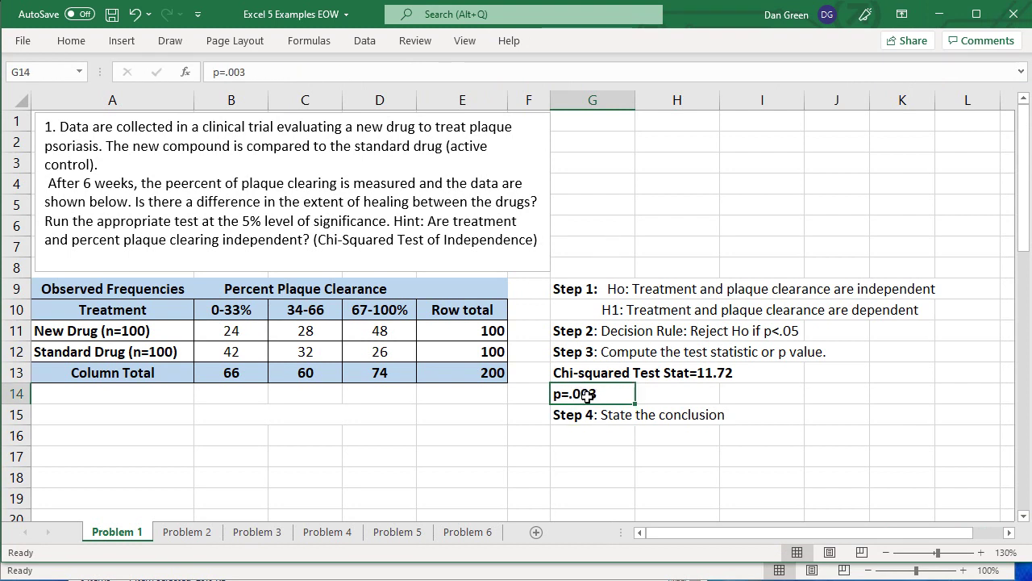
Step: Extend the p-value entry in G14 with the comparison and decision so it reads "p=.003<.05 Reject Ho"
click(310, 73)
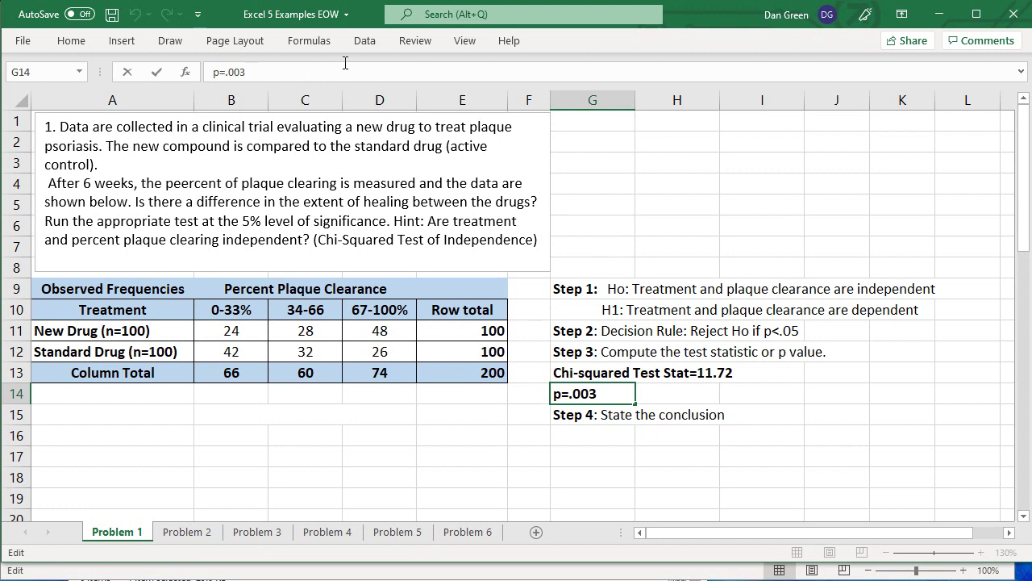
text(<)
text(Rejec)
text(t H0)
key(BackSpace)
text(o)
key(Return)
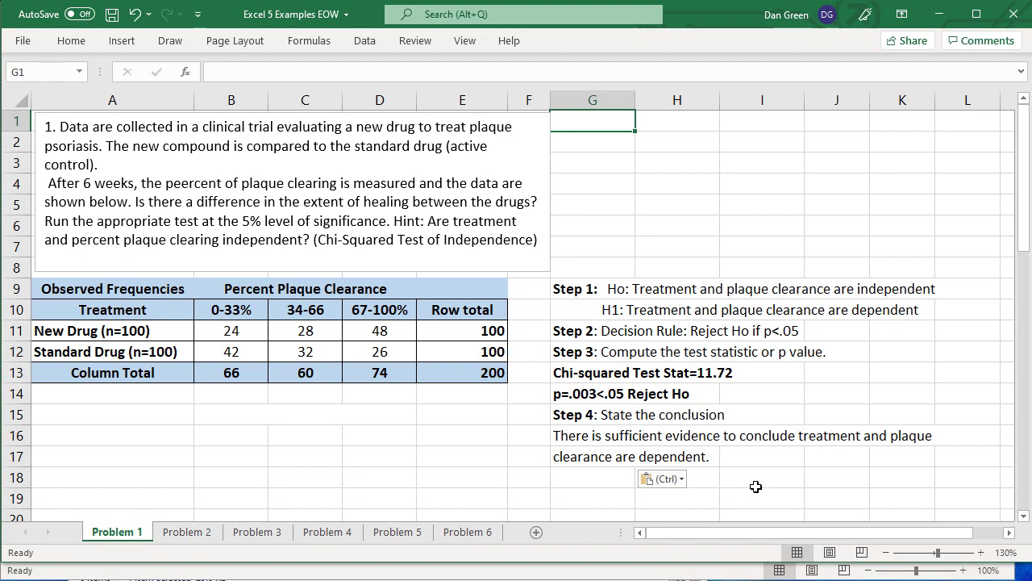
Step: Append the sentence "The new drug works." to the end of the conclusion text in G17
click(600, 456)
click(430, 71)
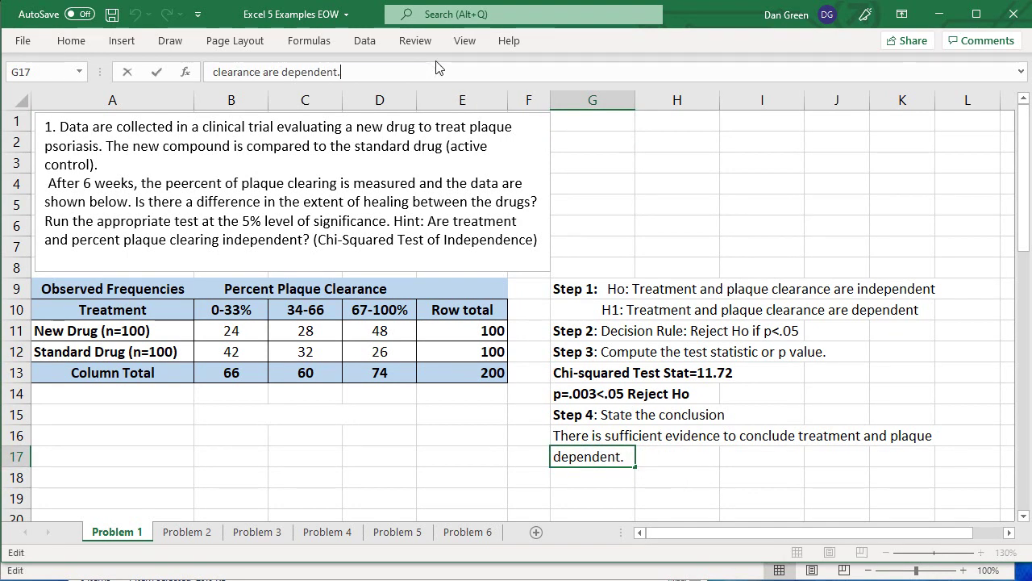
text(The new drug works.)
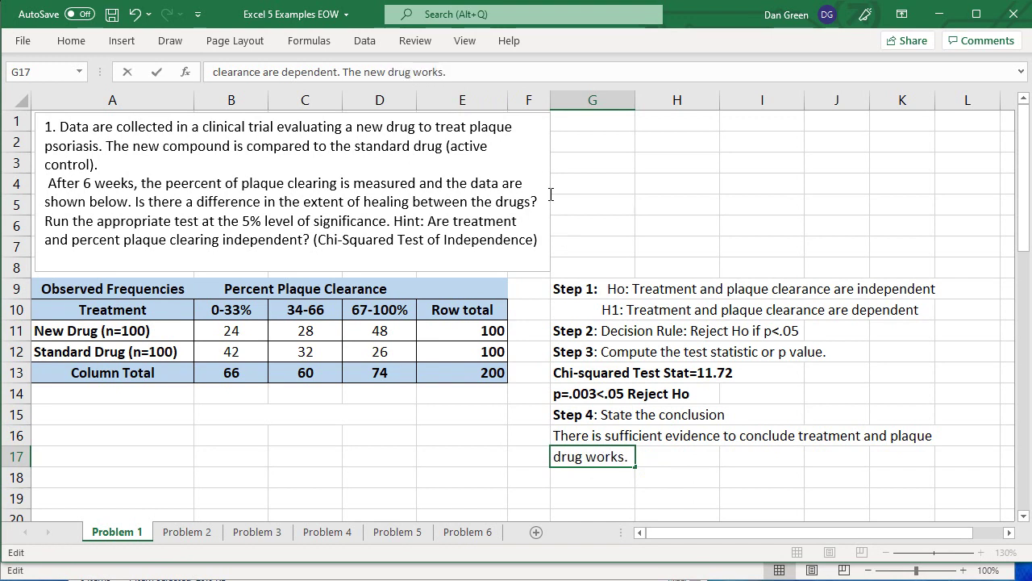
key(Return)
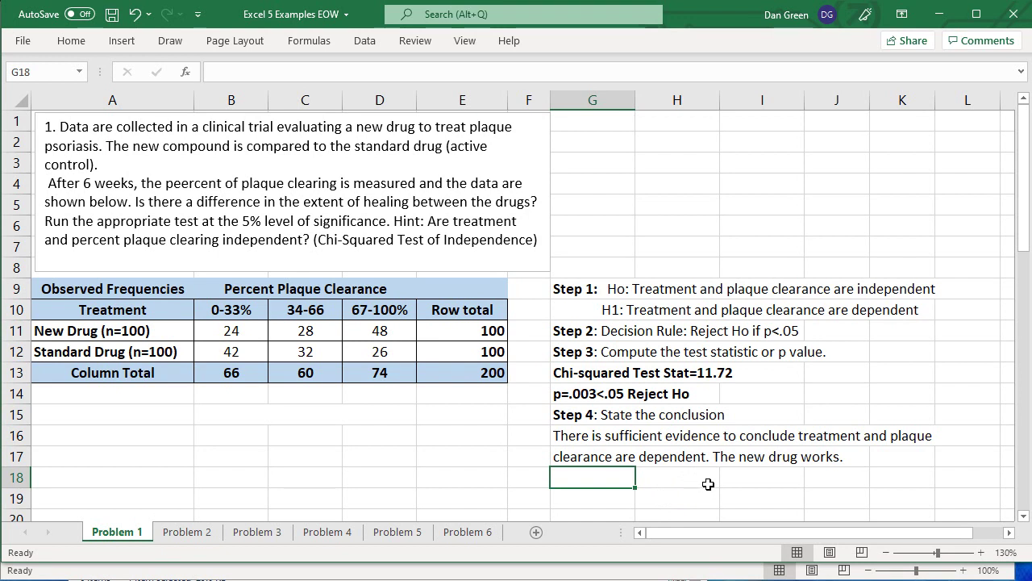
key(ctrl+z)
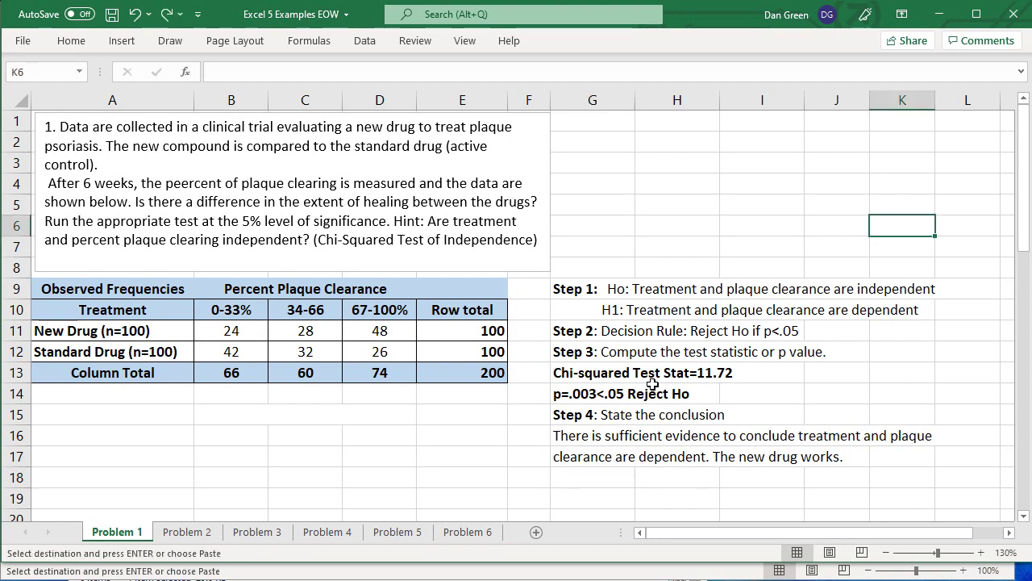
Step: Add the source note "(Excel Online Workbook)" after the chi-squared test statistic in G13
click(589, 376)
click(382, 72)
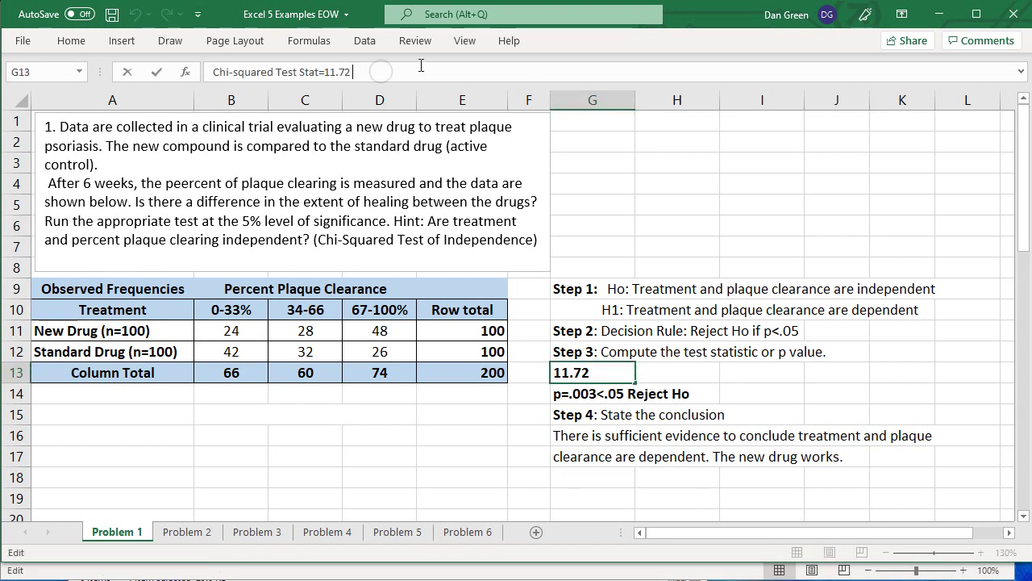
text(())
text(Excel )
text(Online)
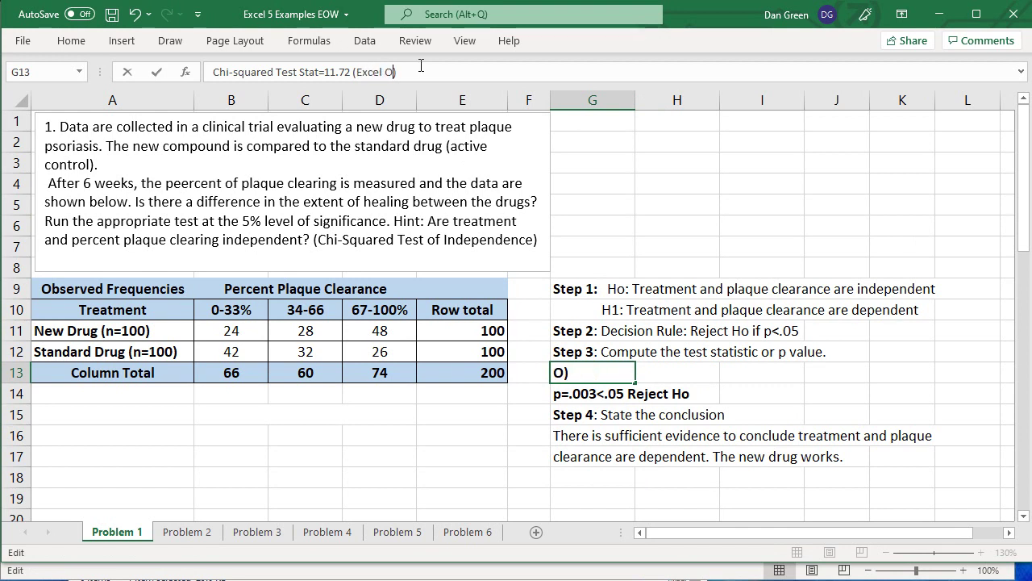
text( Work)
text(book)
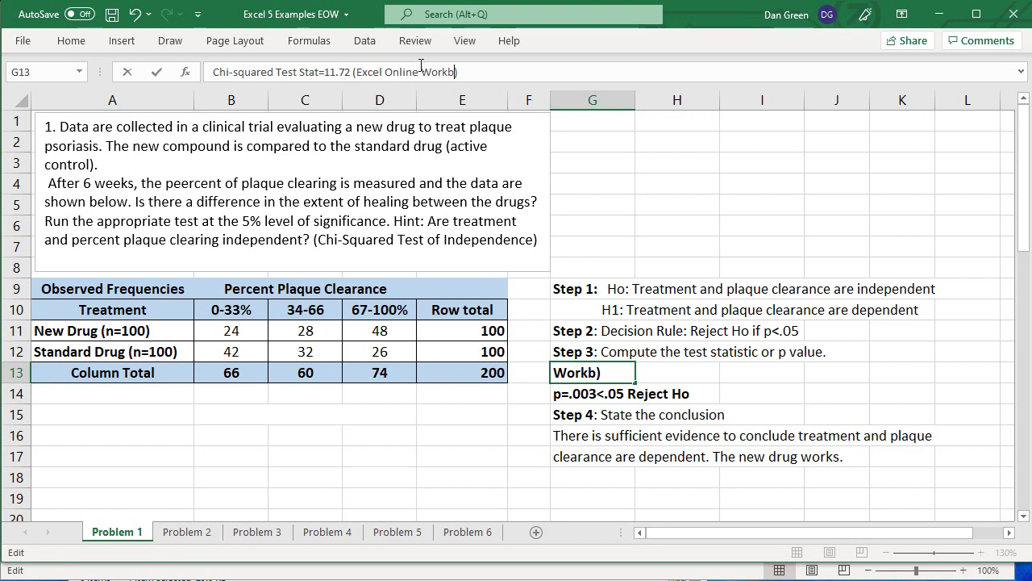
key(Return)
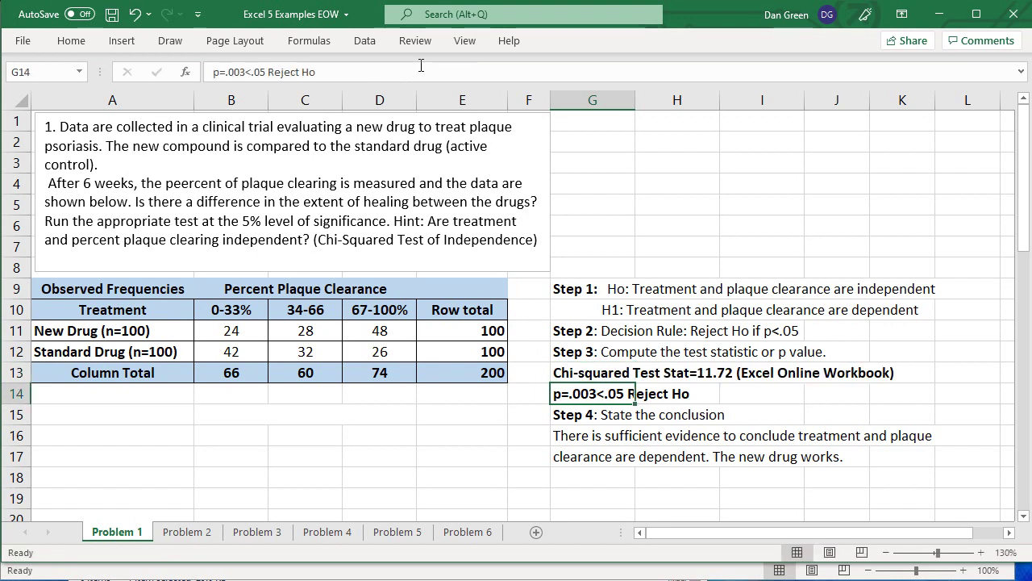
click(791, 502)
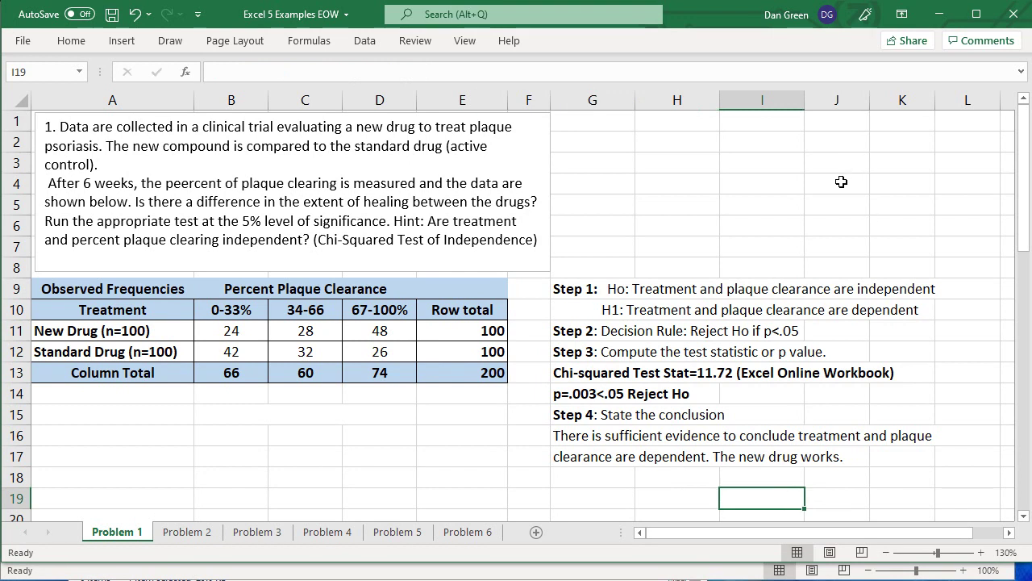